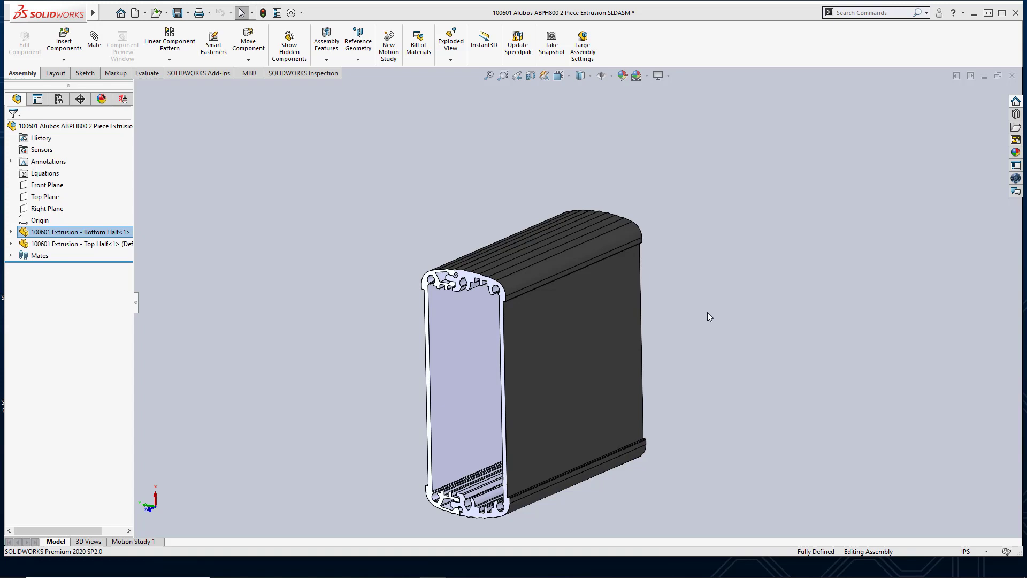
Try selecting the extrusion's side face, long top edge and rounded top face.
click(592, 294)
click(680, 313)
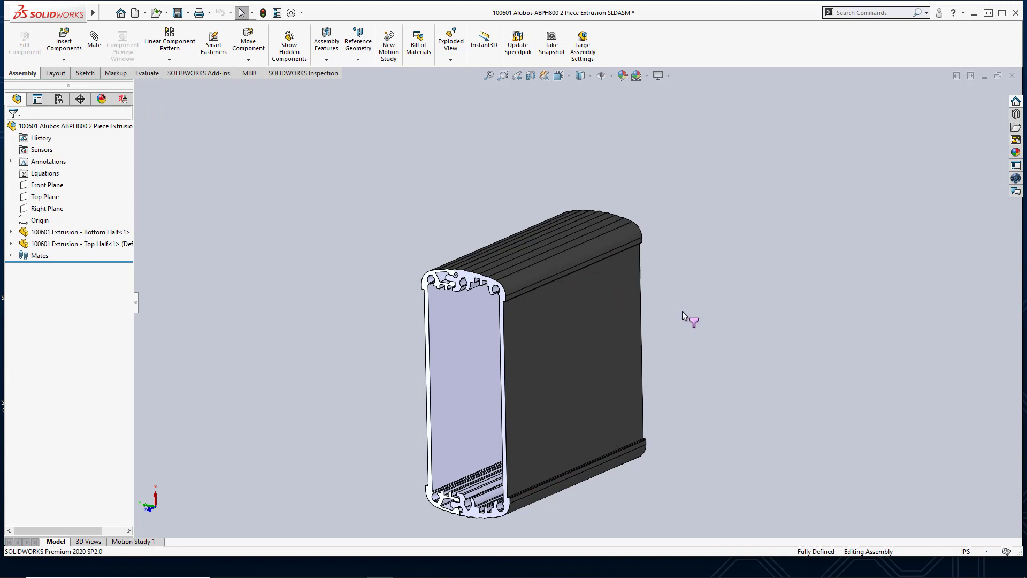
click(586, 300)
click(551, 281)
scroll(554, 284, down, 3)
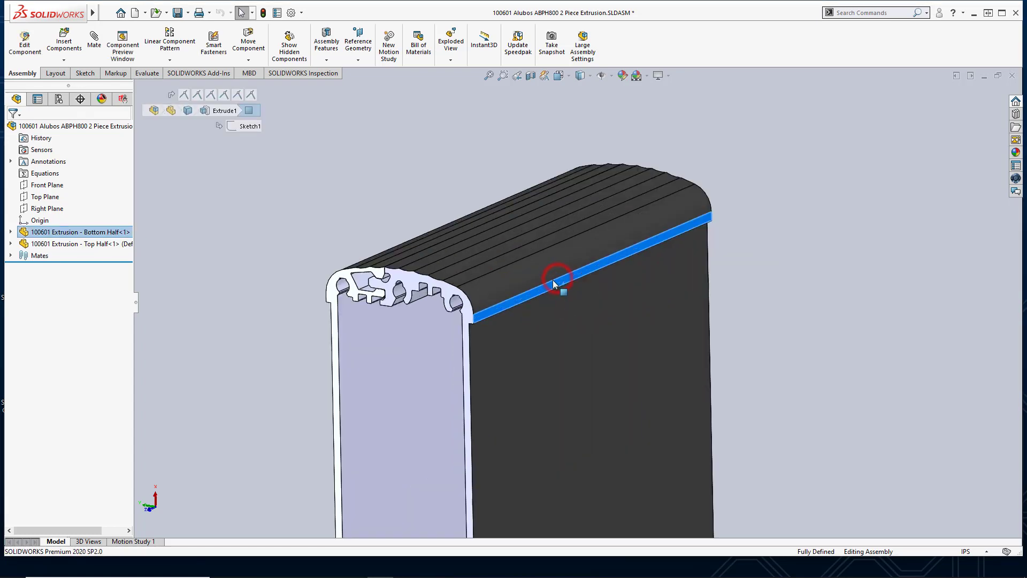
scroll(551, 287, down, 1)
click(544, 290)
click(538, 292)
click(530, 295)
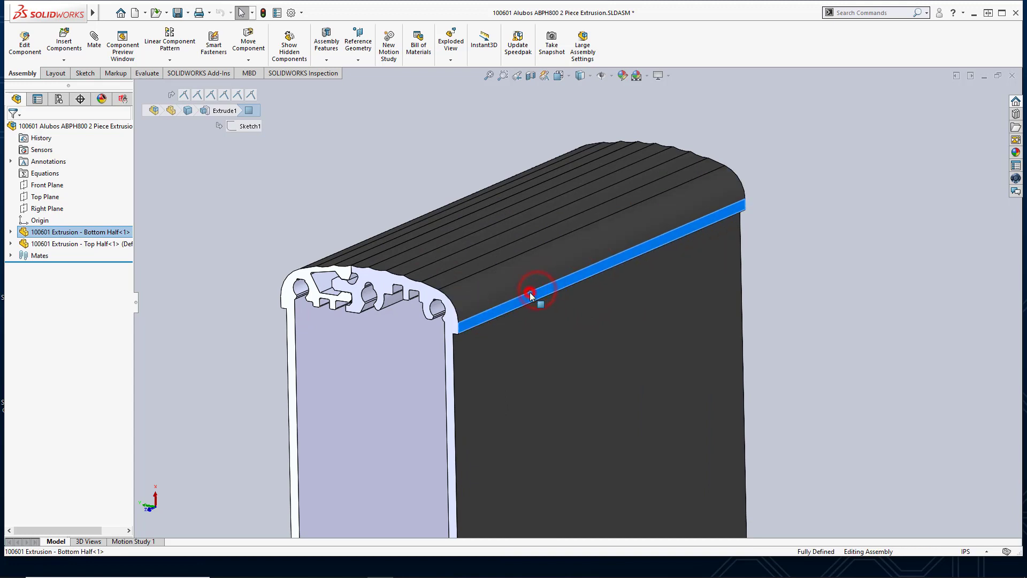
click(528, 293)
click(523, 287)
Select and clear faces on the Top Half and Bottom Half, then fit the extrusion in view.
click(809, 304)
scroll(515, 302, down, 3)
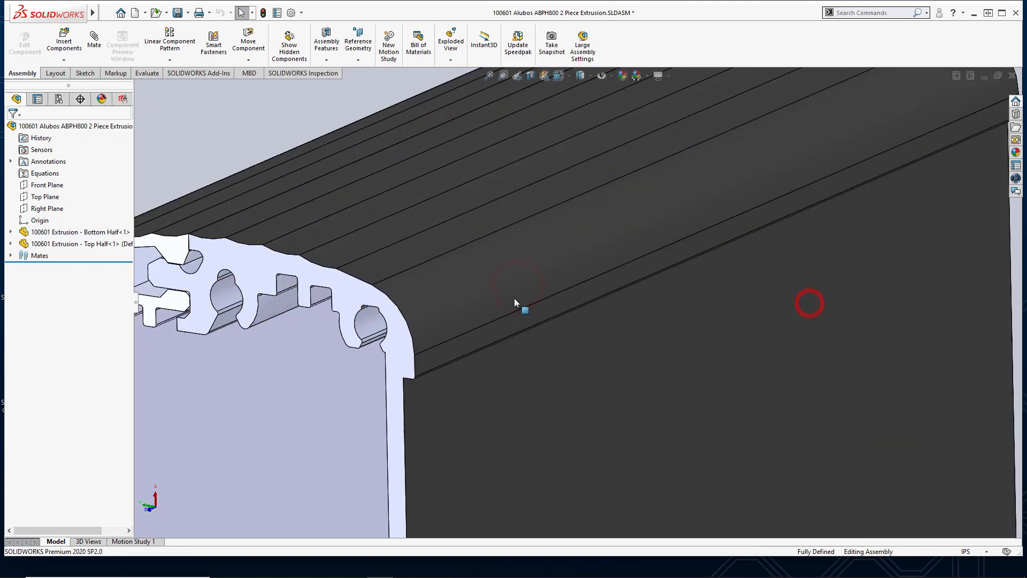
click(508, 325)
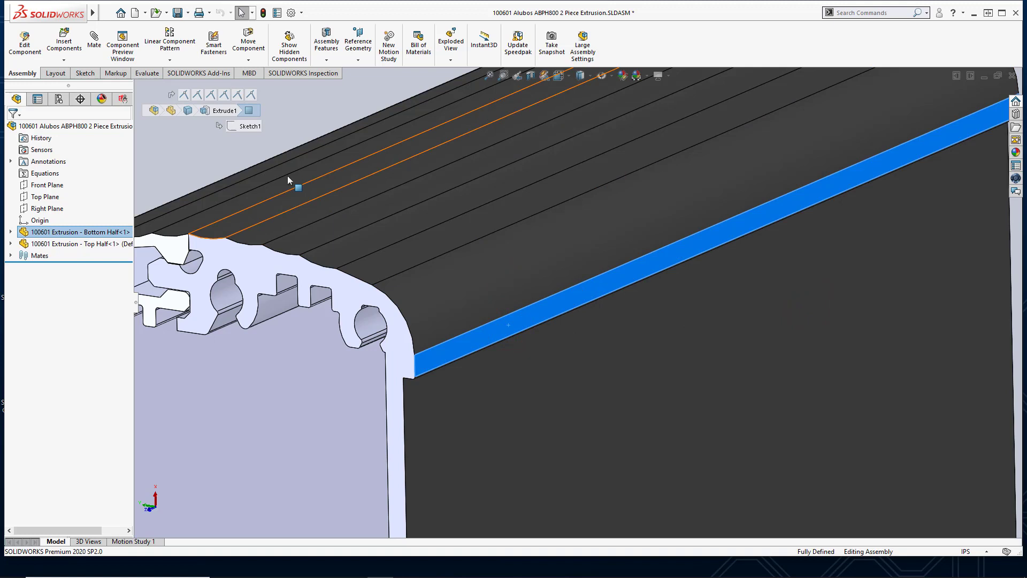
click(217, 156)
click(227, 186)
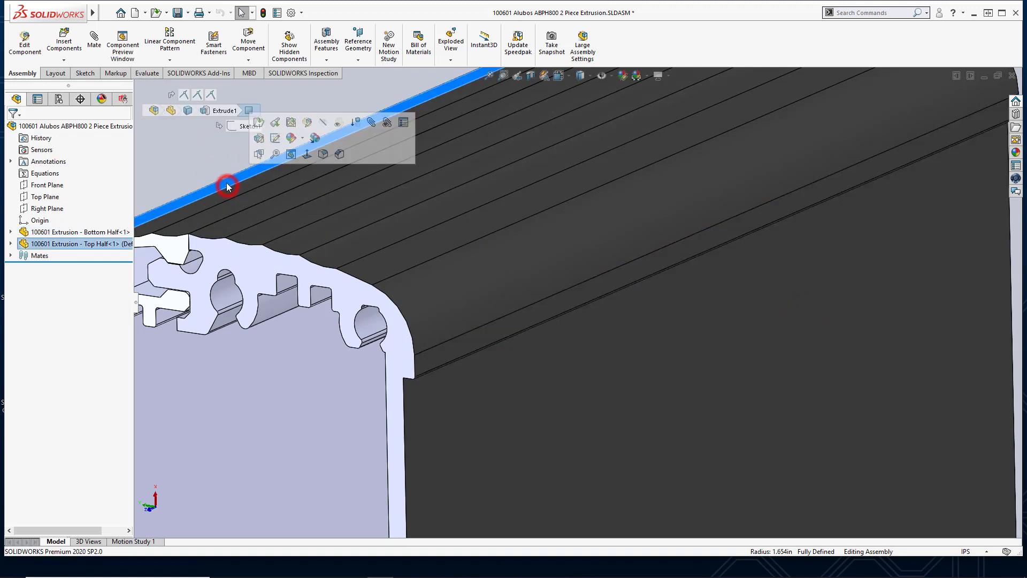
click(202, 168)
click(391, 278)
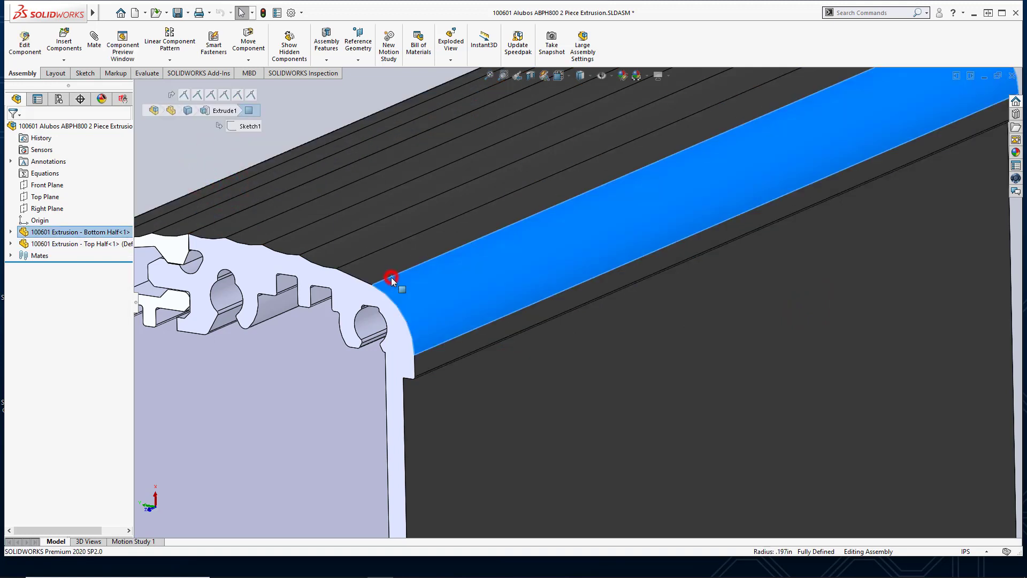
click(344, 401)
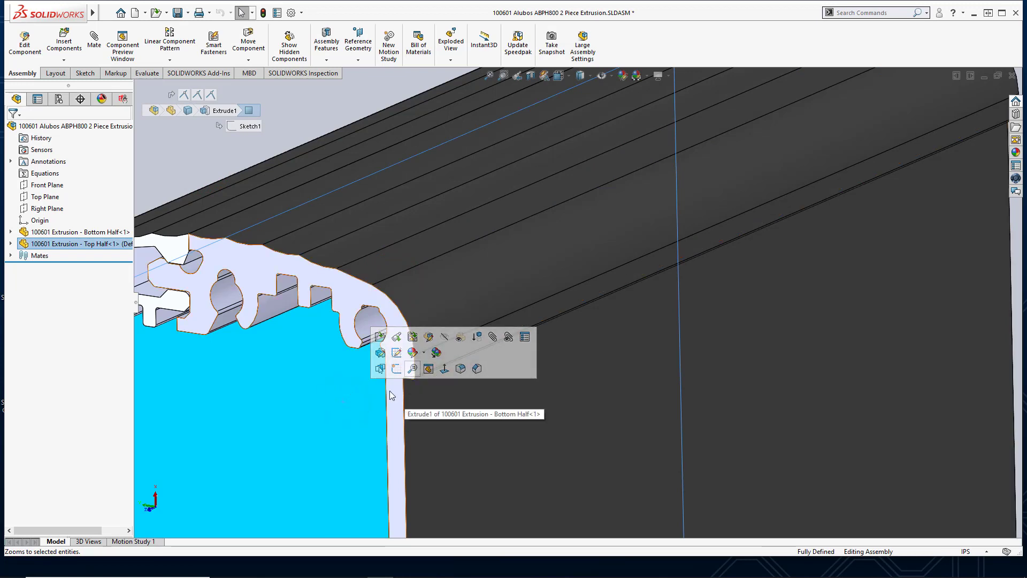
click(192, 156)
key(f)
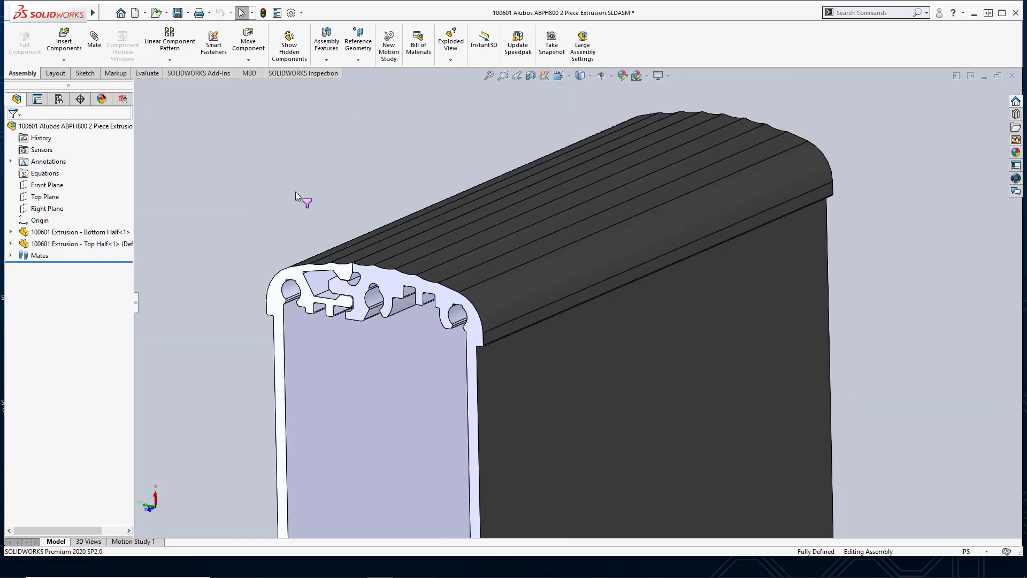
scroll(295, 191, down, 2)
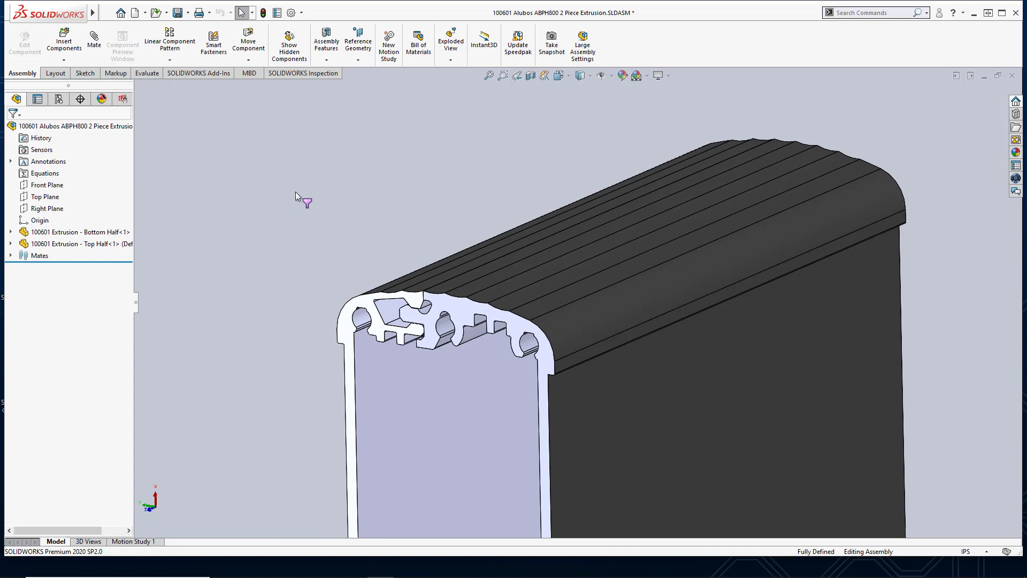
scroll(296, 194, up, 2)
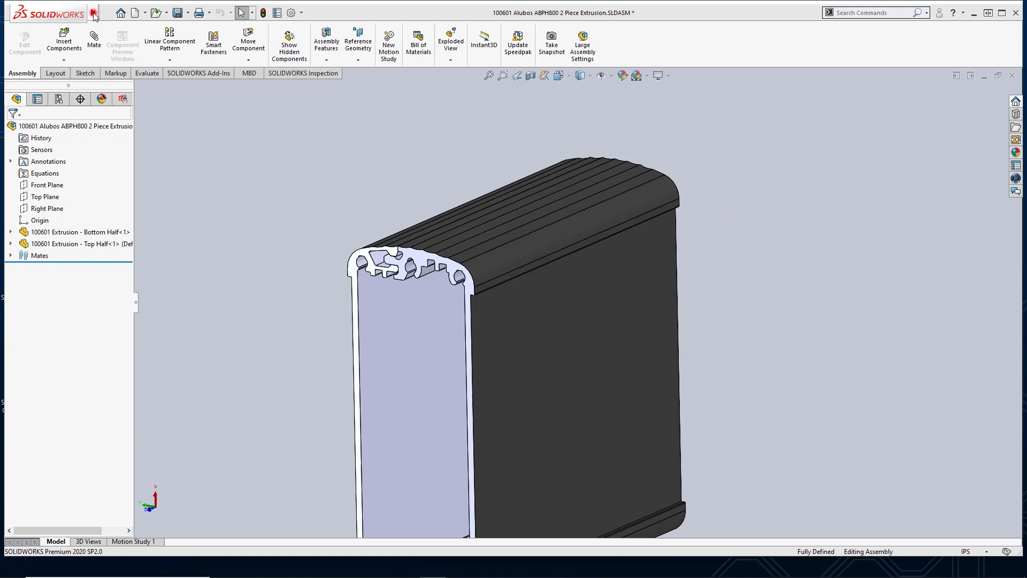
Turn on the Selection Filter toolbar from View > Toolbars.
mouse_move(94, 15)
click(146, 12)
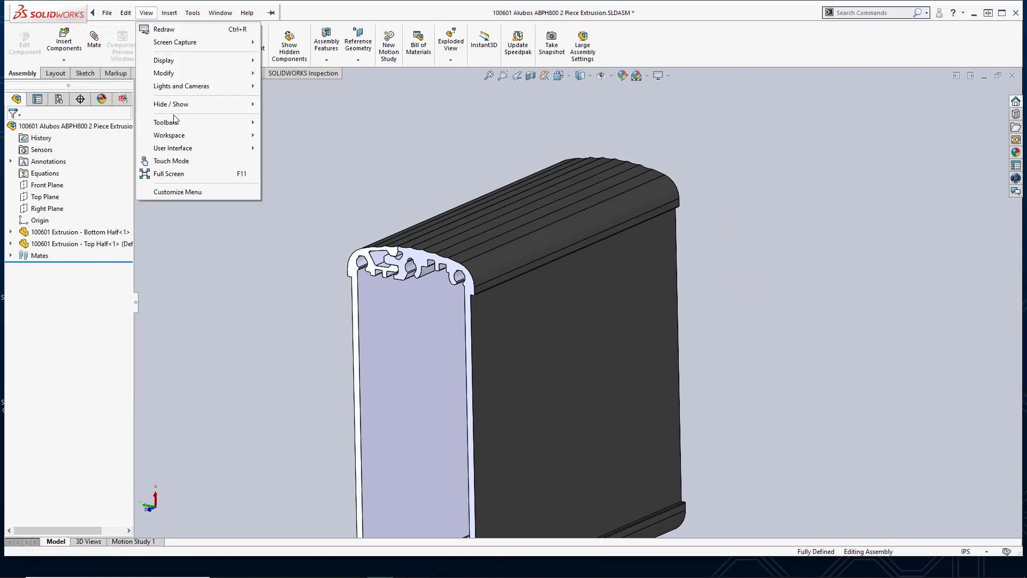
mouse_move(177, 123)
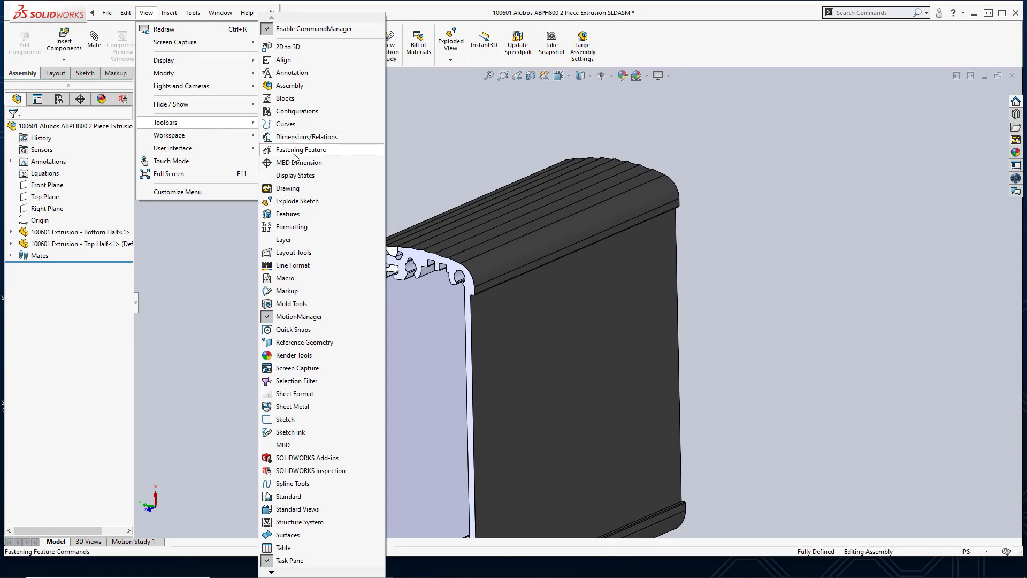
click(310, 382)
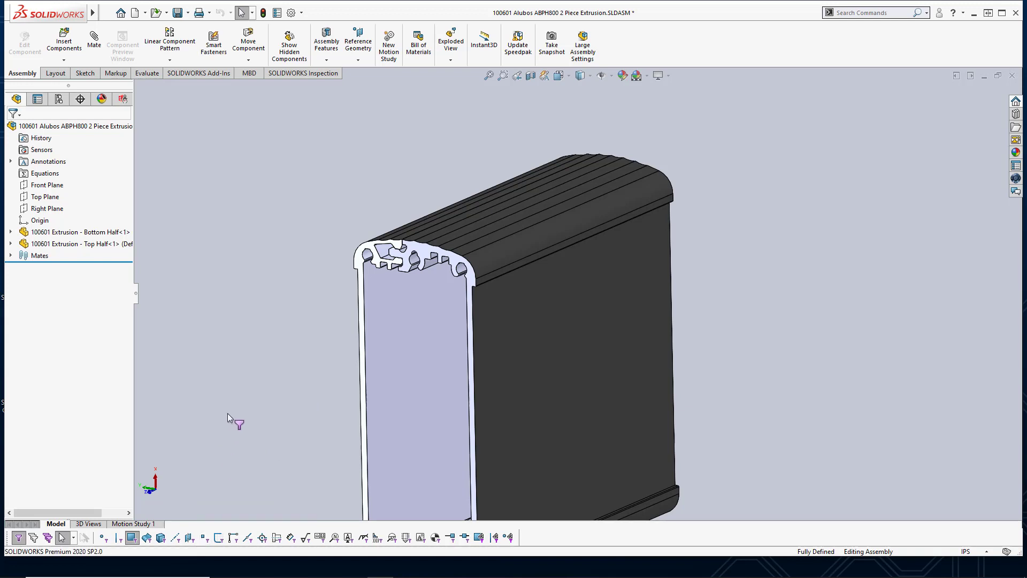
click(133, 540)
click(406, 332)
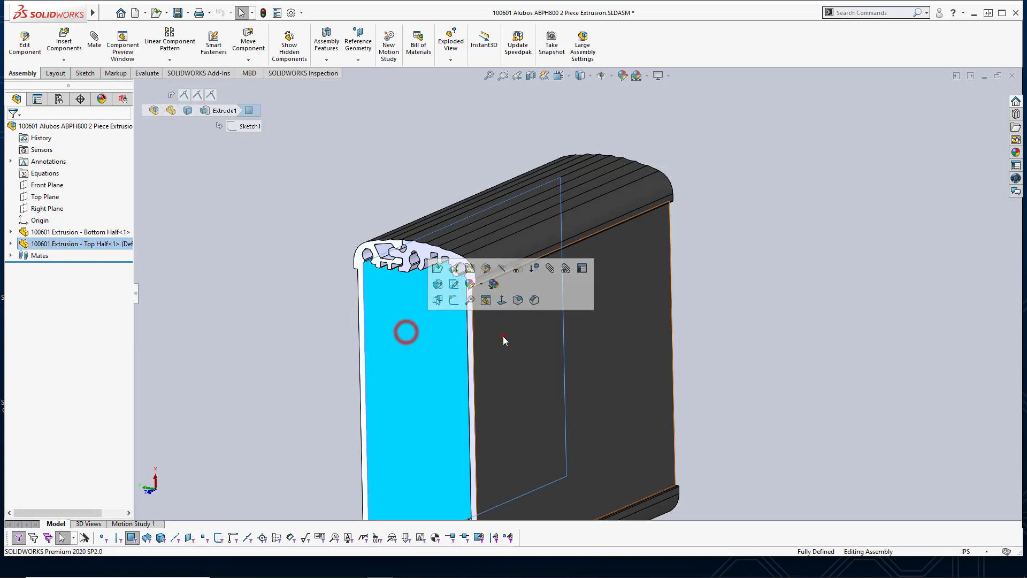
click(503, 336)
click(514, 241)
click(301, 417)
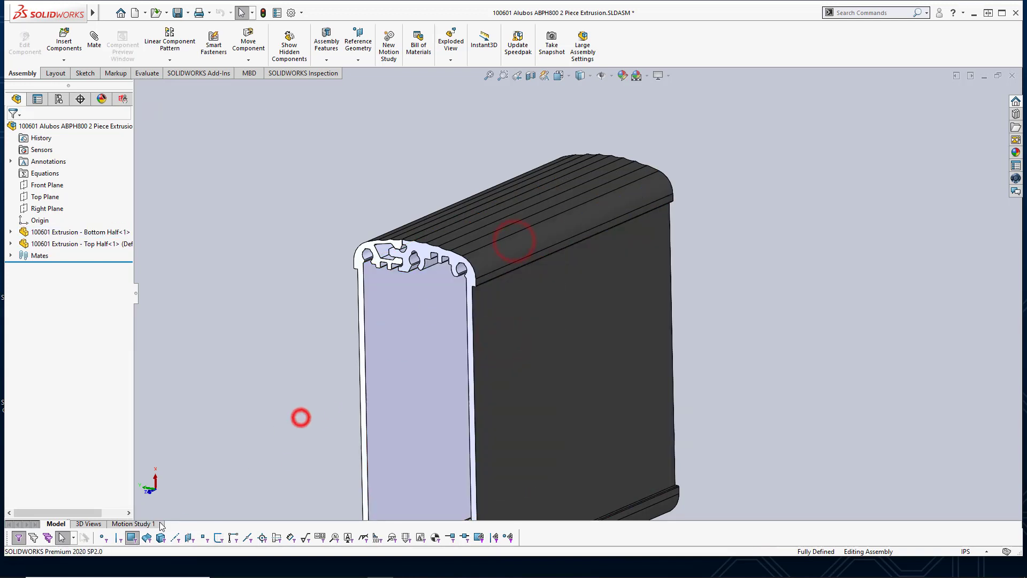
click(132, 537)
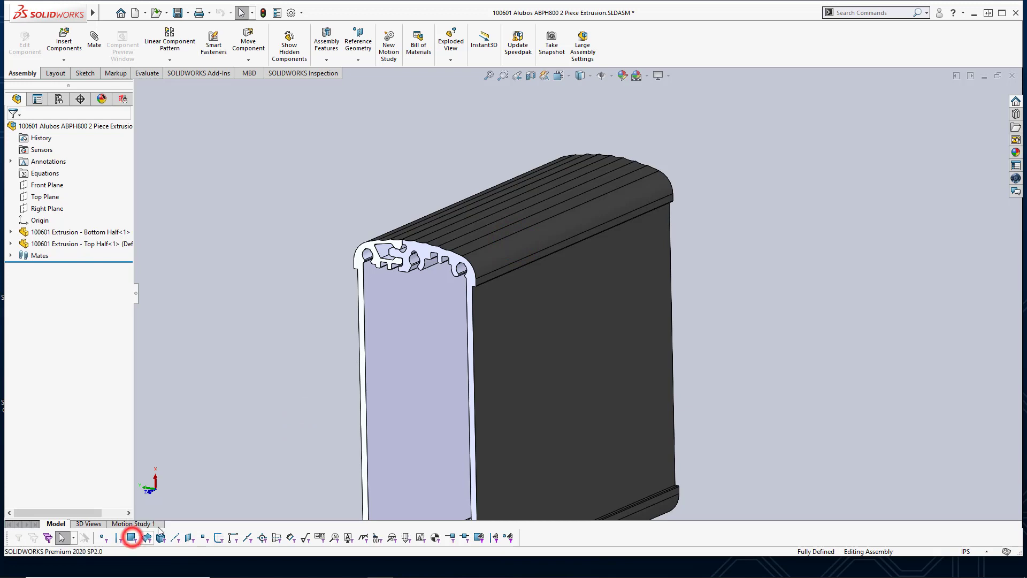
click(495, 271)
click(479, 252)
click(477, 249)
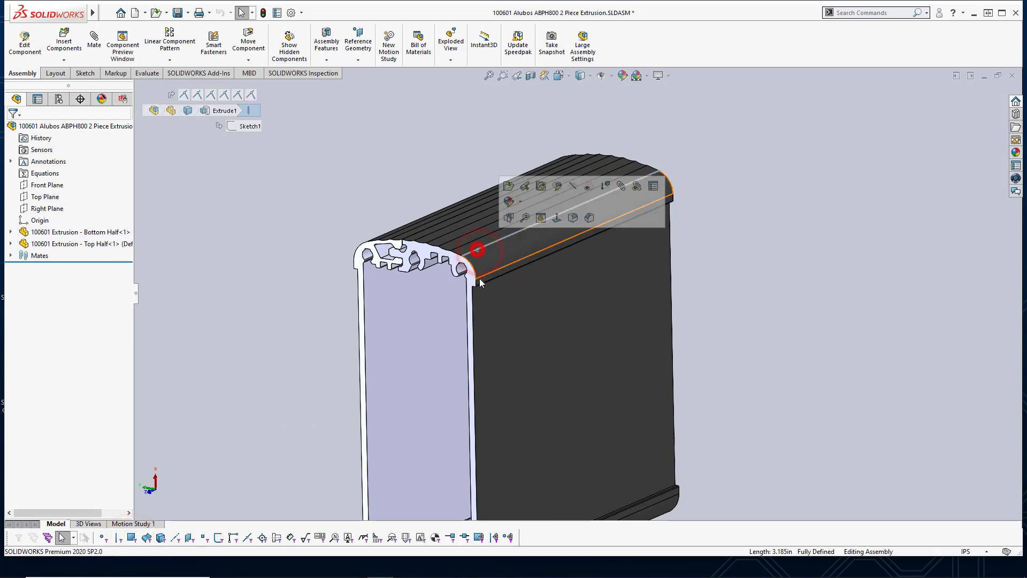
click(478, 286)
click(240, 352)
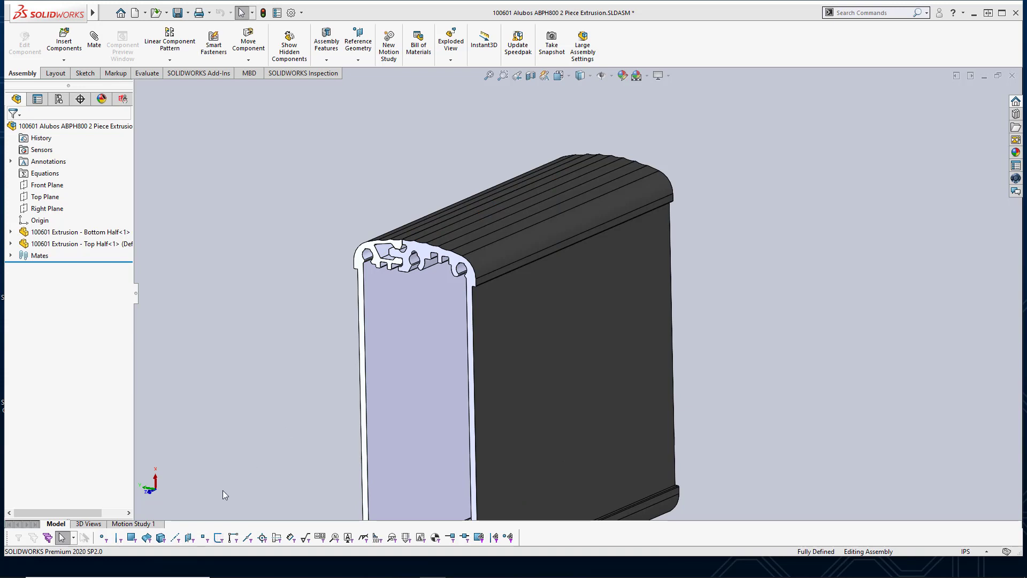
Activate Filter Vertices, pick a corner vertex of the extrusion, then deselect it.
click(104, 538)
click(103, 538)
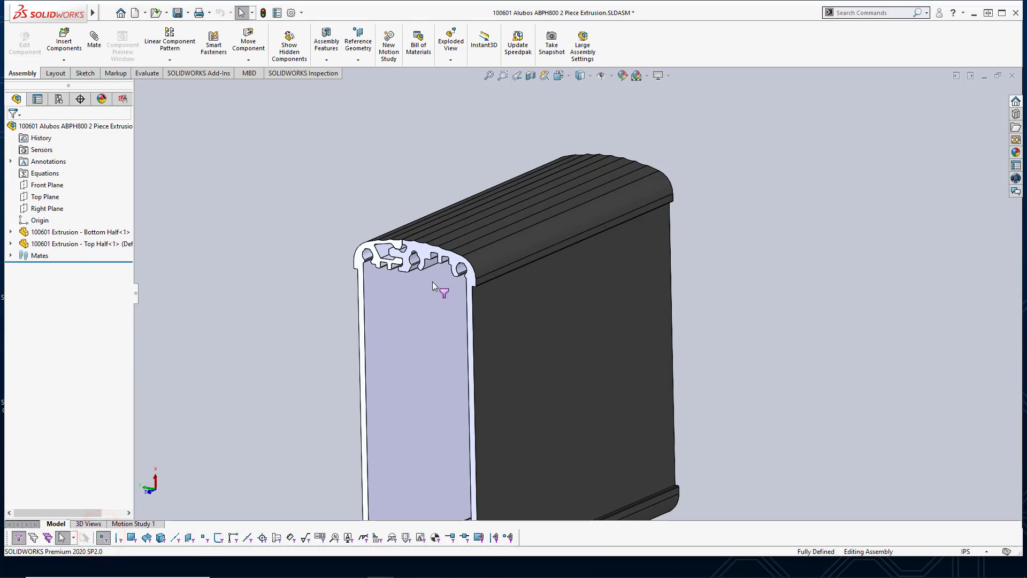
click(481, 279)
click(475, 286)
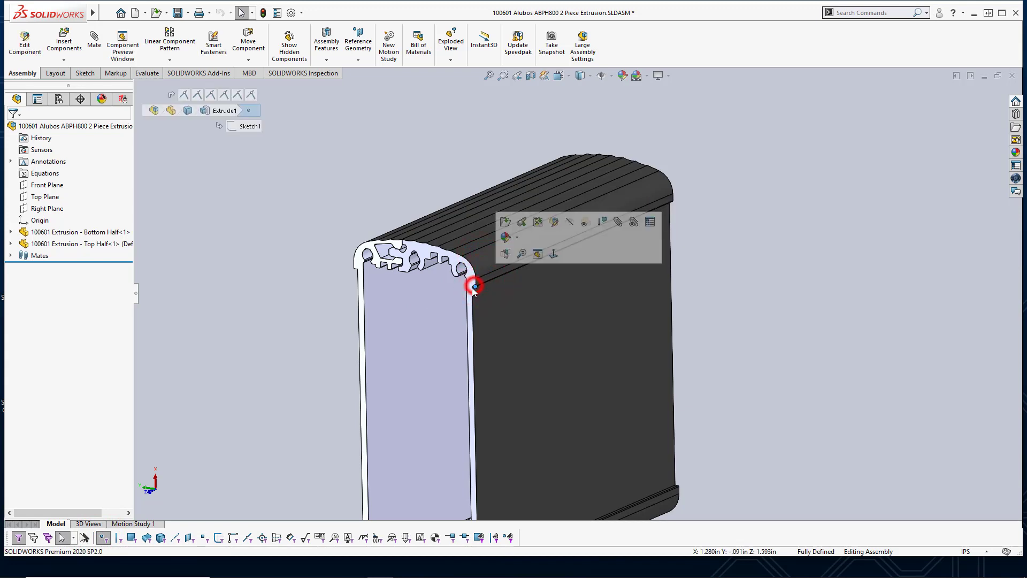
click(323, 316)
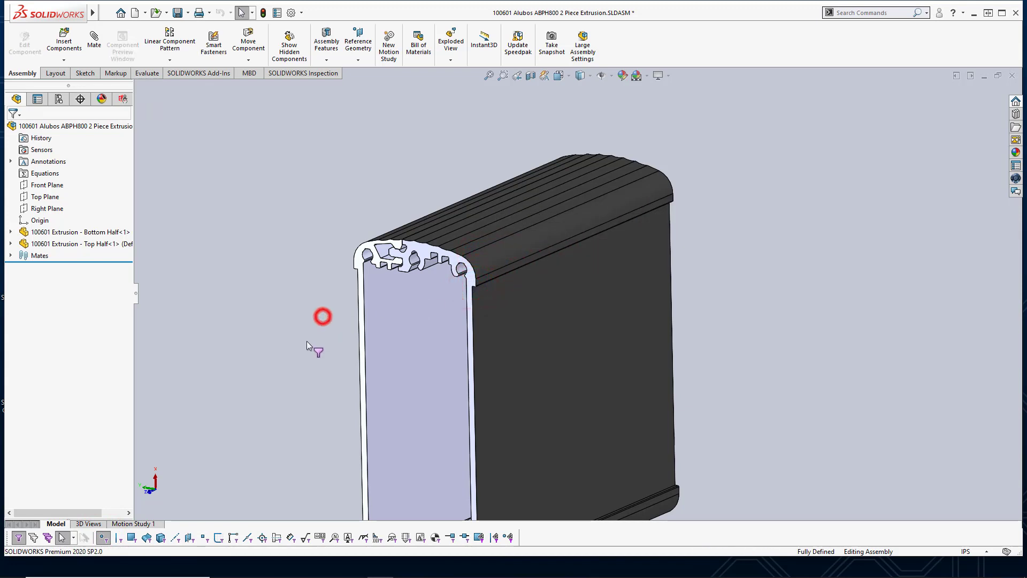
With the edge filter on, try selecting the extrusion's long top edge, then clear it.
click(118, 538)
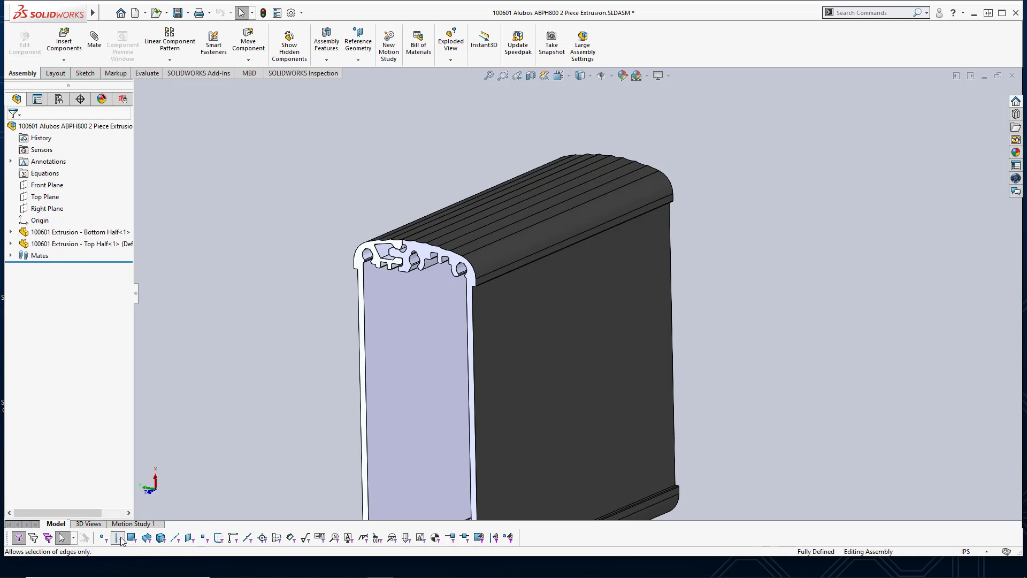
click(486, 245)
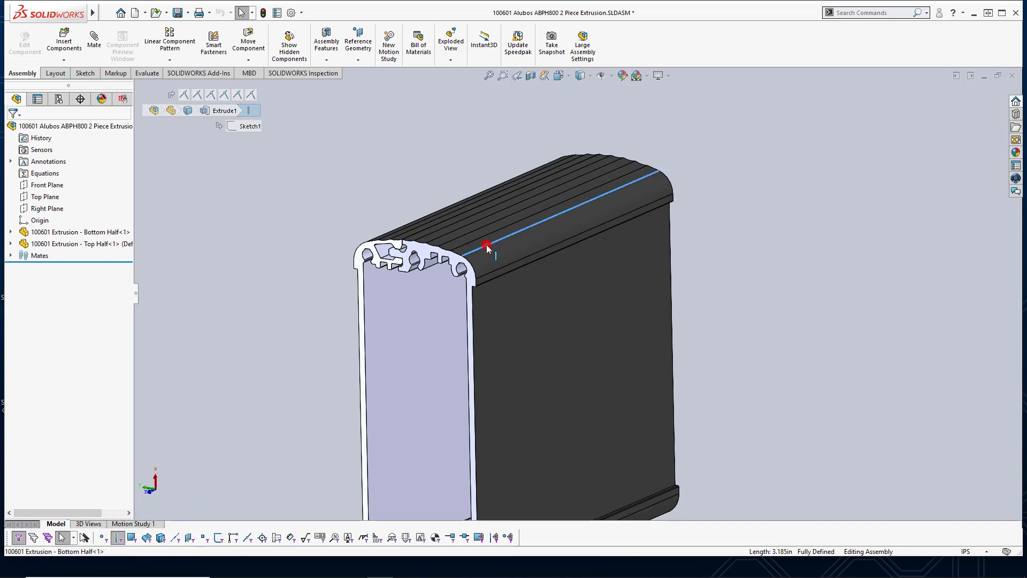
drag(410, 200, 449, 200)
click(290, 180)
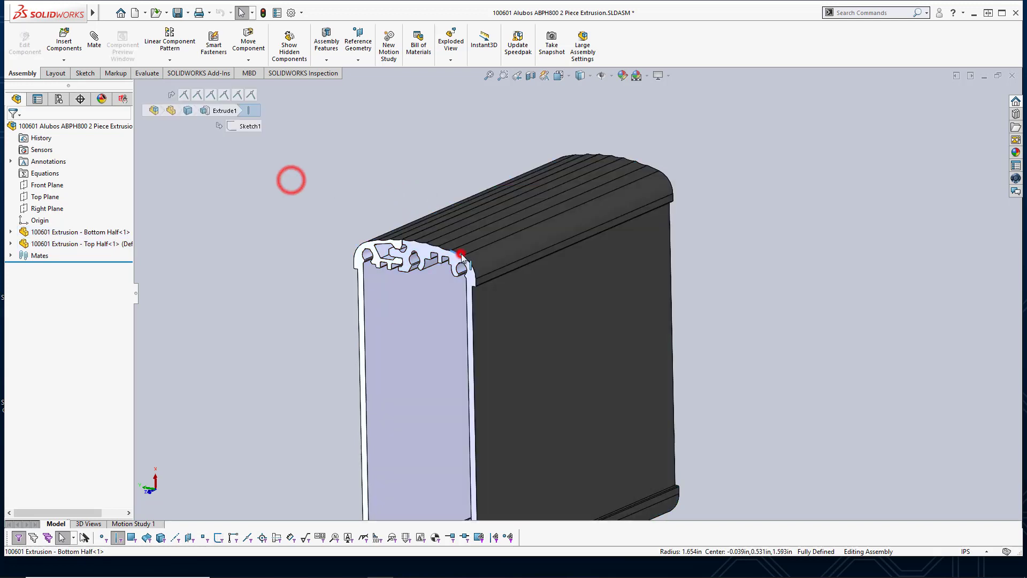
click(492, 258)
click(512, 305)
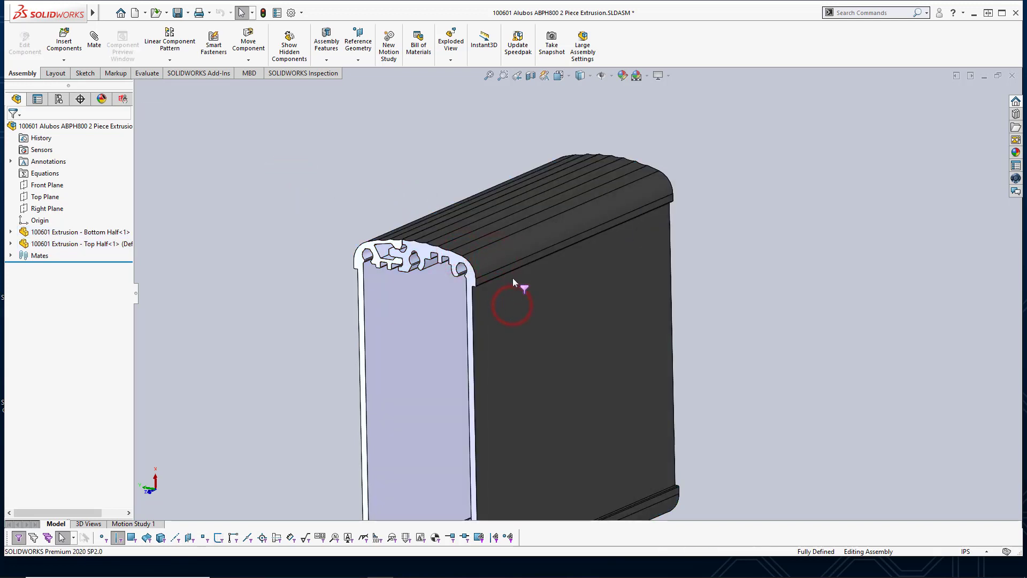
click(503, 265)
click(481, 242)
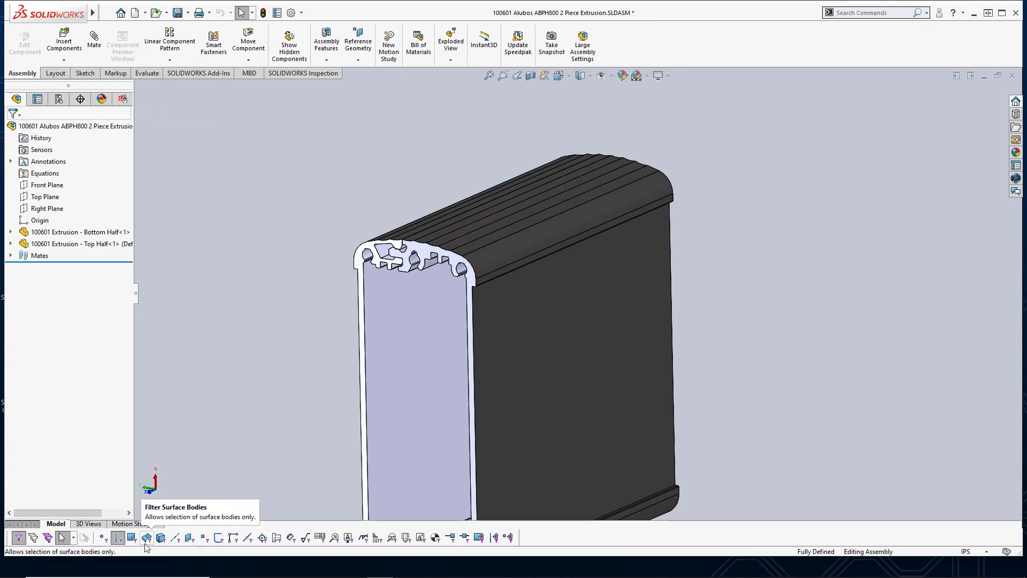
Toggle the vertex and edge filters, then clear all selection filters.
click(102, 538)
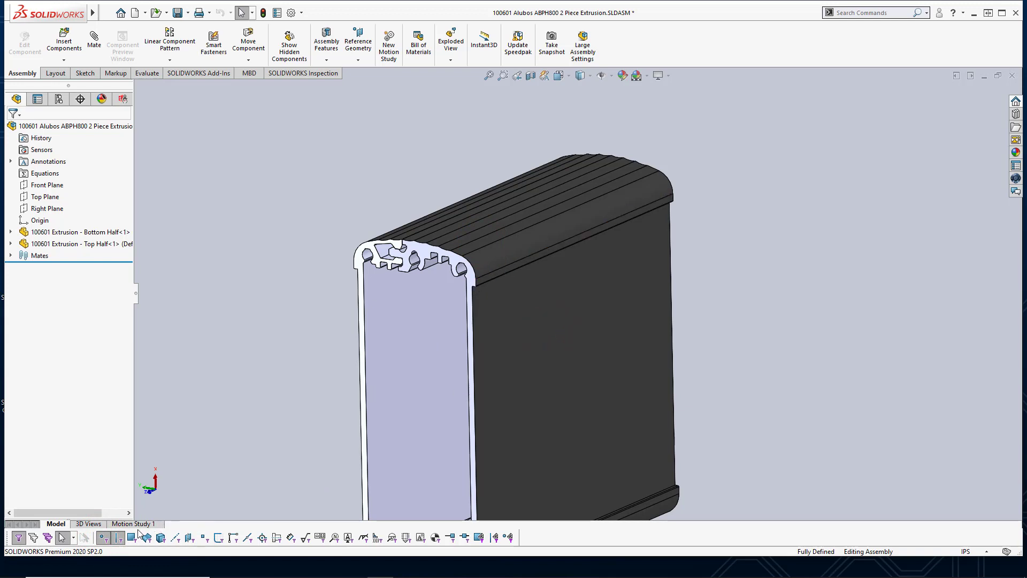
click(120, 537)
click(33, 537)
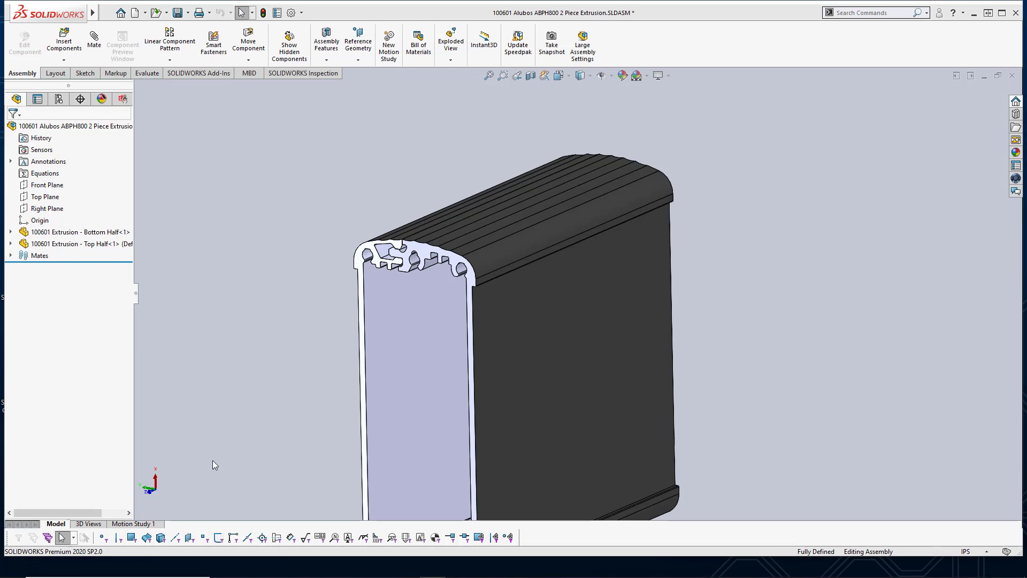
click(106, 541)
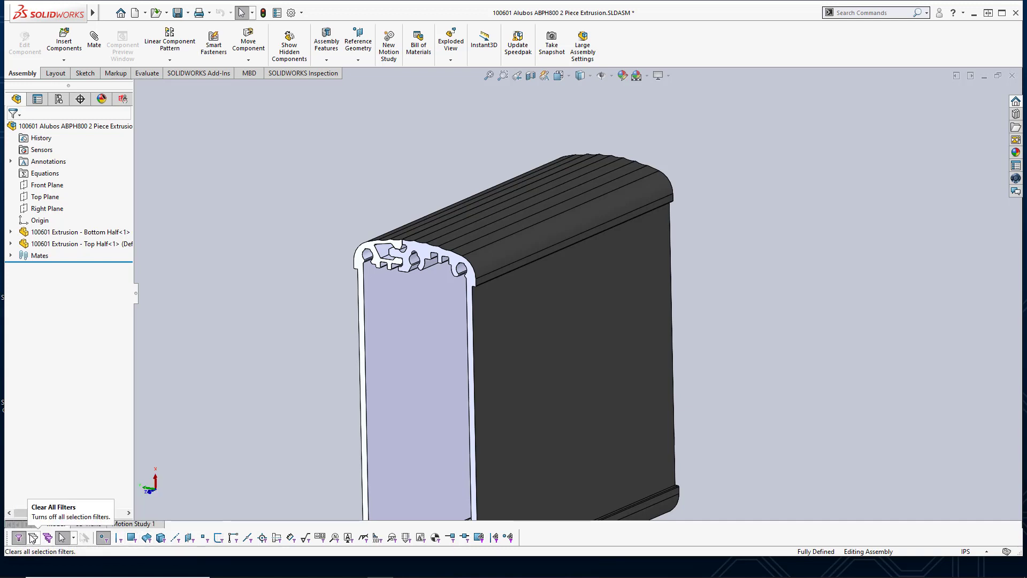
click(131, 538)
click(33, 537)
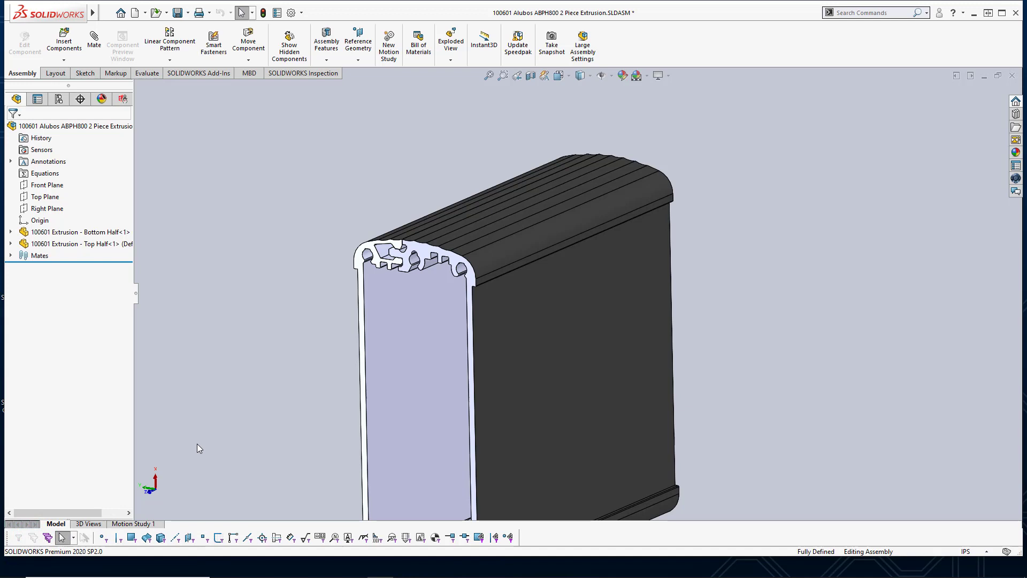
Turn on the vertex and face filters with V and X, zoom to fit, then clear all filters.
key(v)
key(x)
middle_click(286, 396)
middle_click(285, 395)
scroll(535, 355, down, 2)
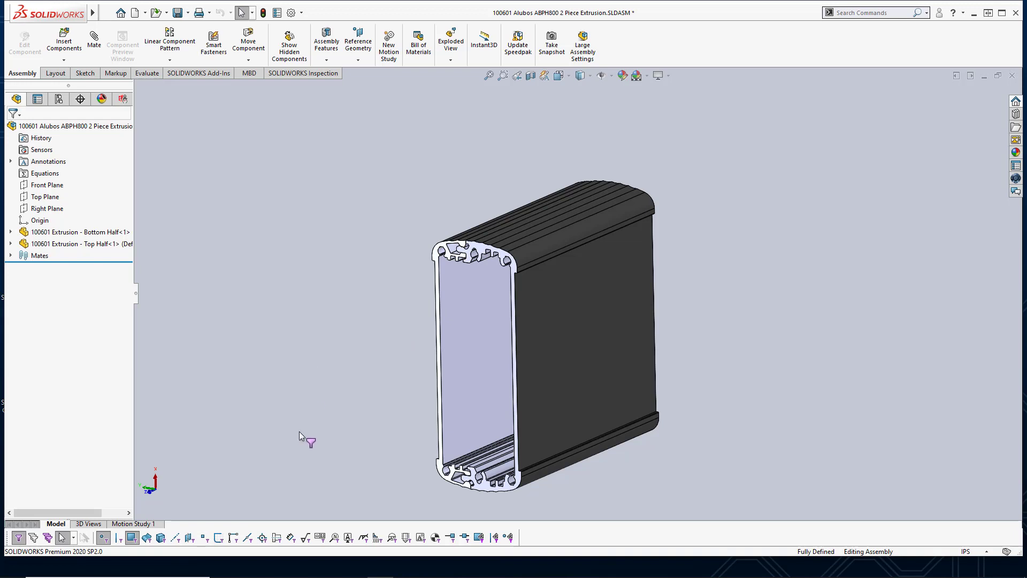
click(36, 538)
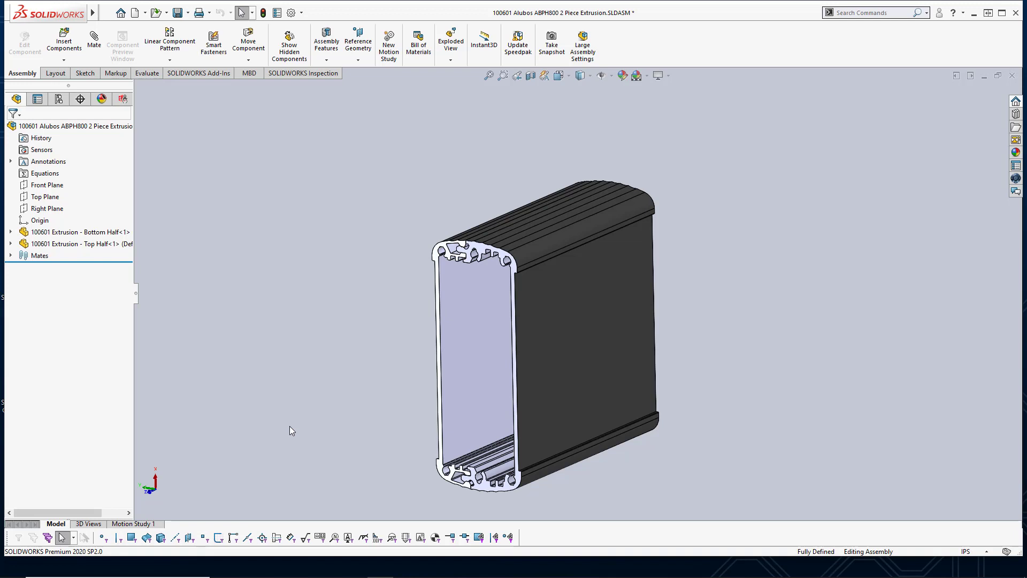
Toggle the face filter (X) and vertex filter (V) on and back off.
key(x)
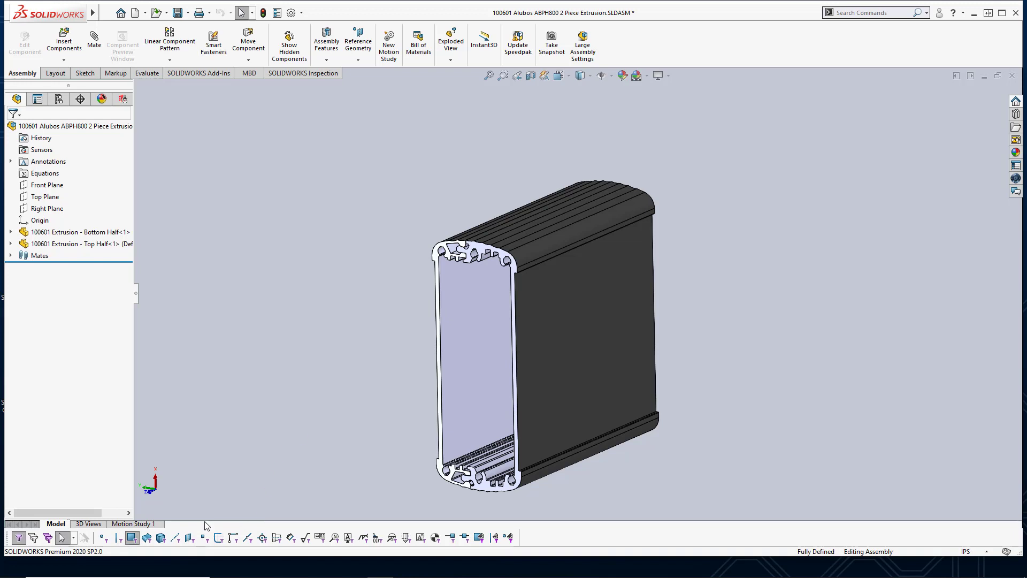
key(x)
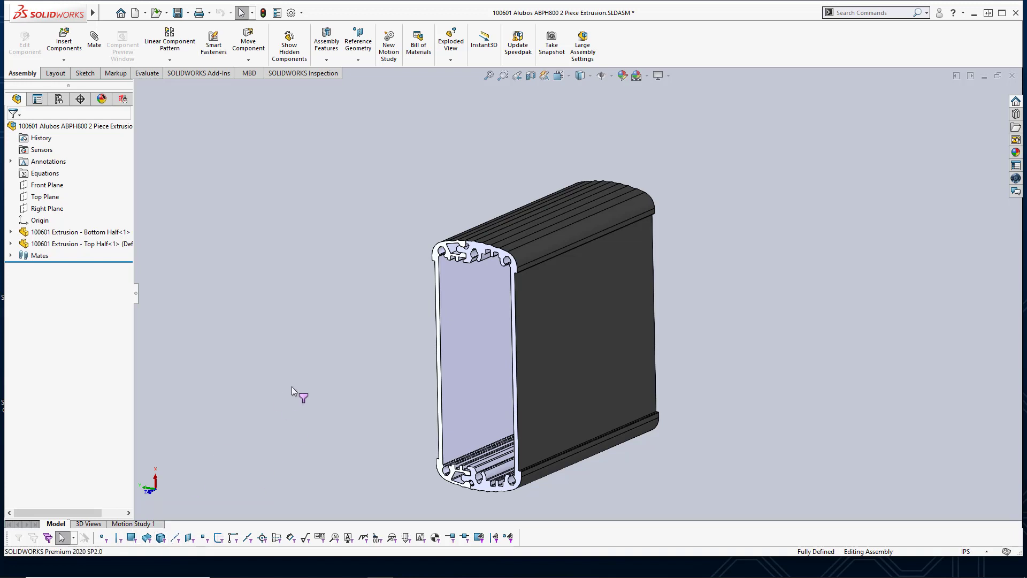
key(v)
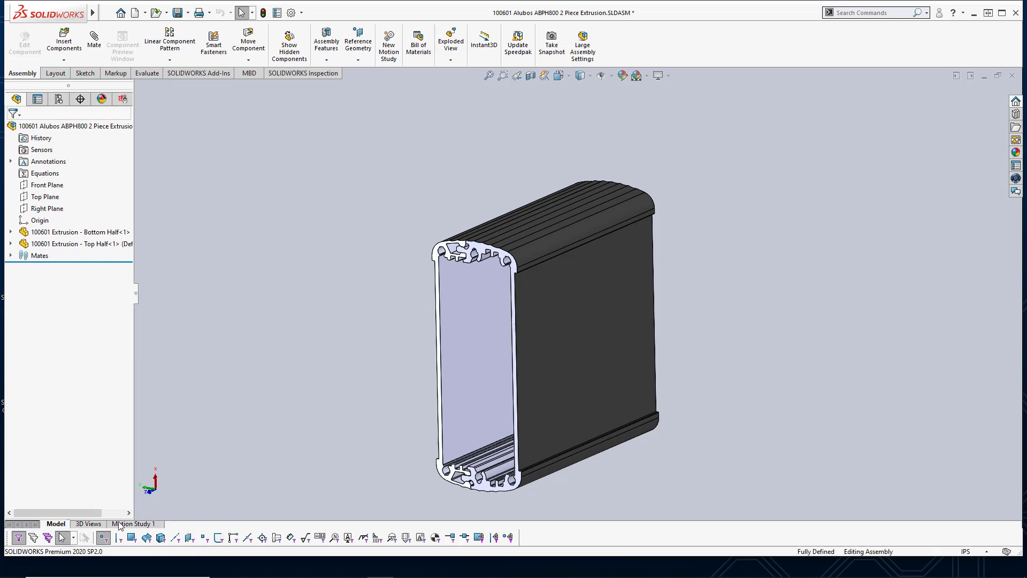
key(v)
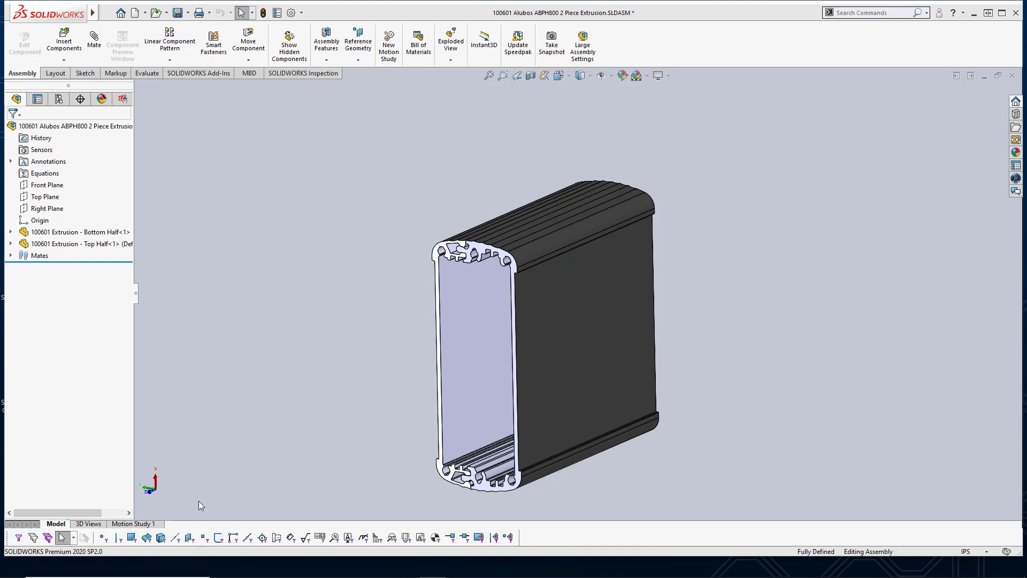
click(119, 537)
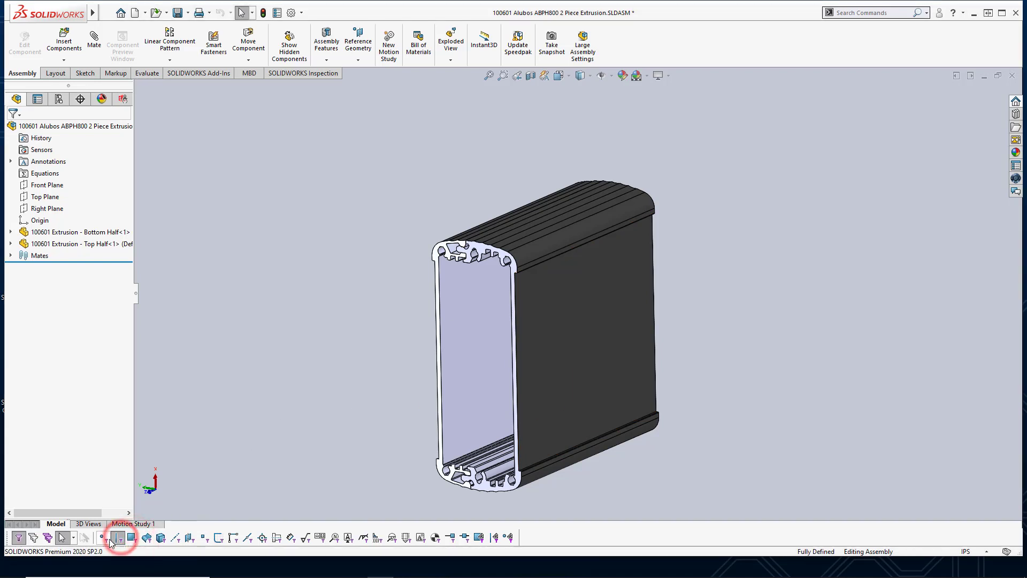
click(131, 537)
key(F6)
key(F5)
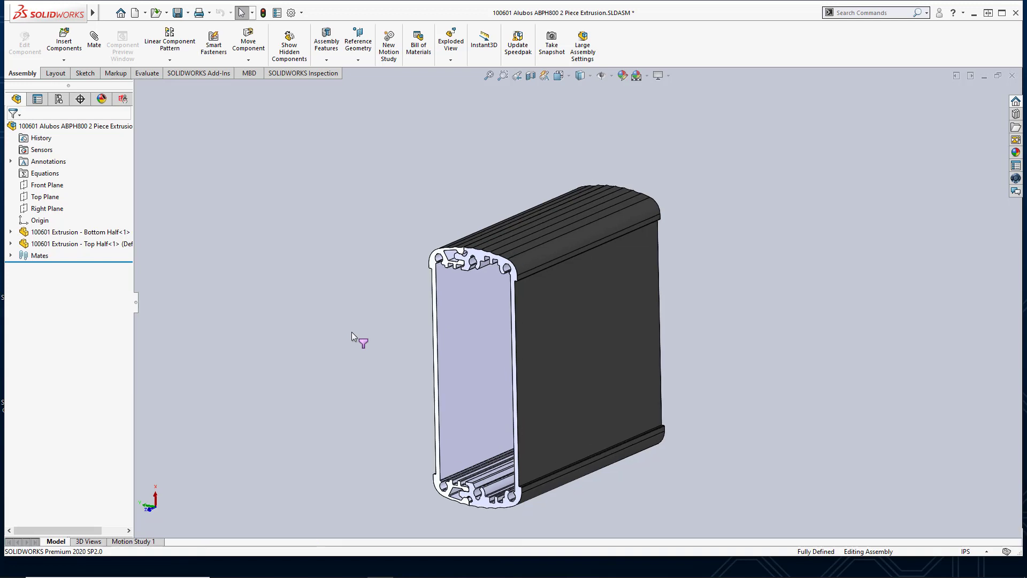
key(F5)
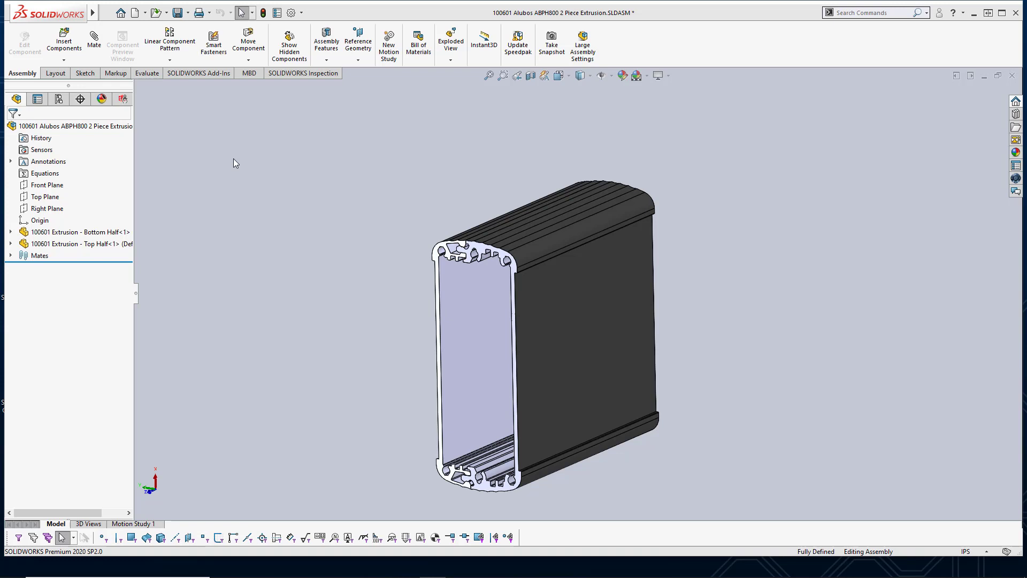
Open Customize from the CommandManager right-click menu and go to the Keyboard tab's Search for field.
right_click(277, 75)
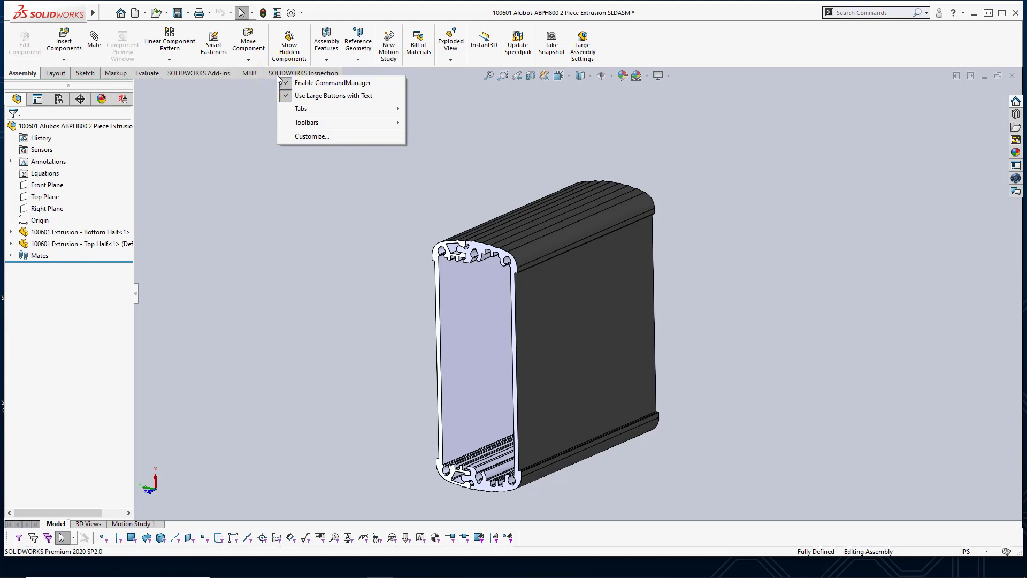
click(310, 136)
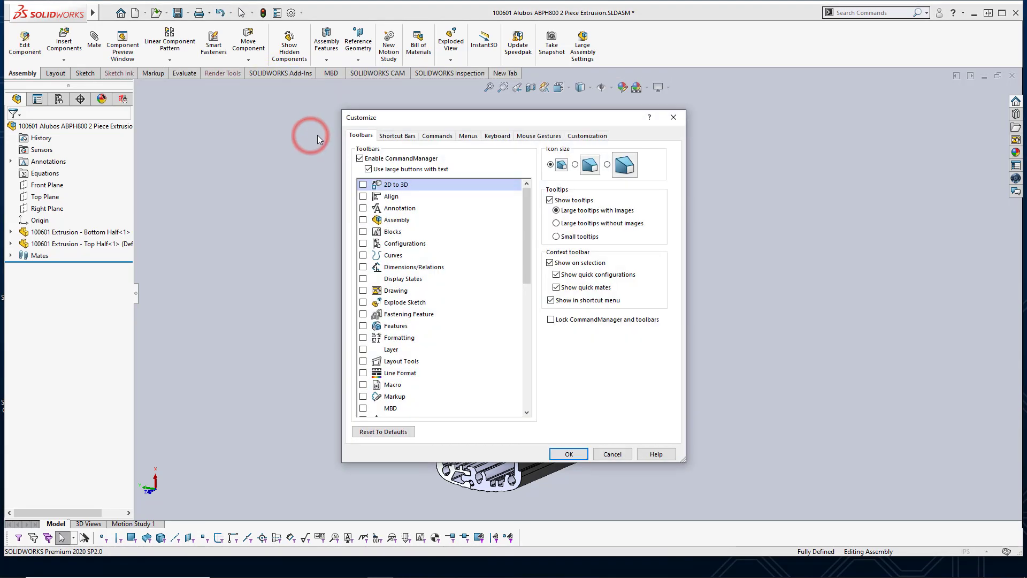
click(497, 135)
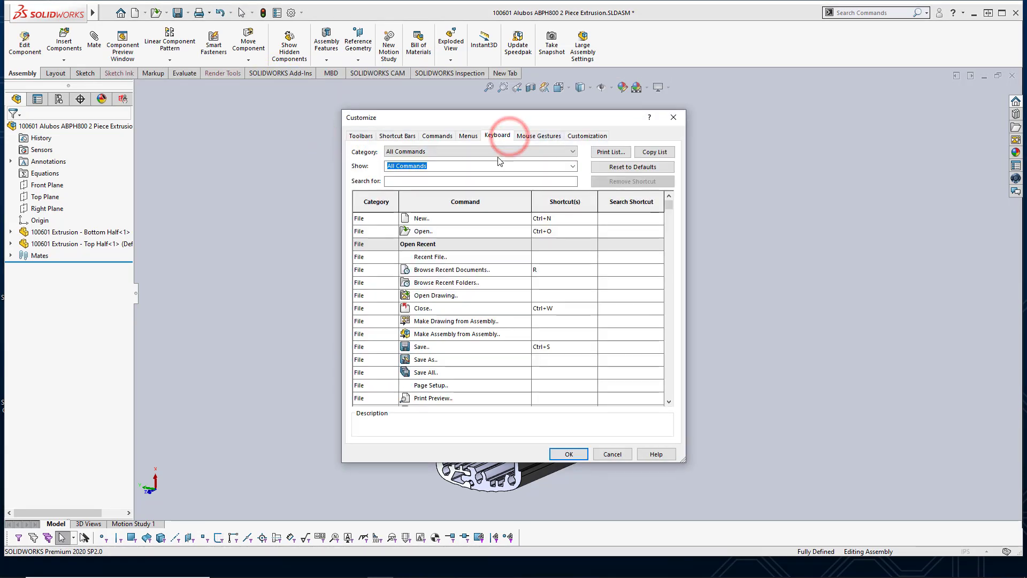
click(447, 180)
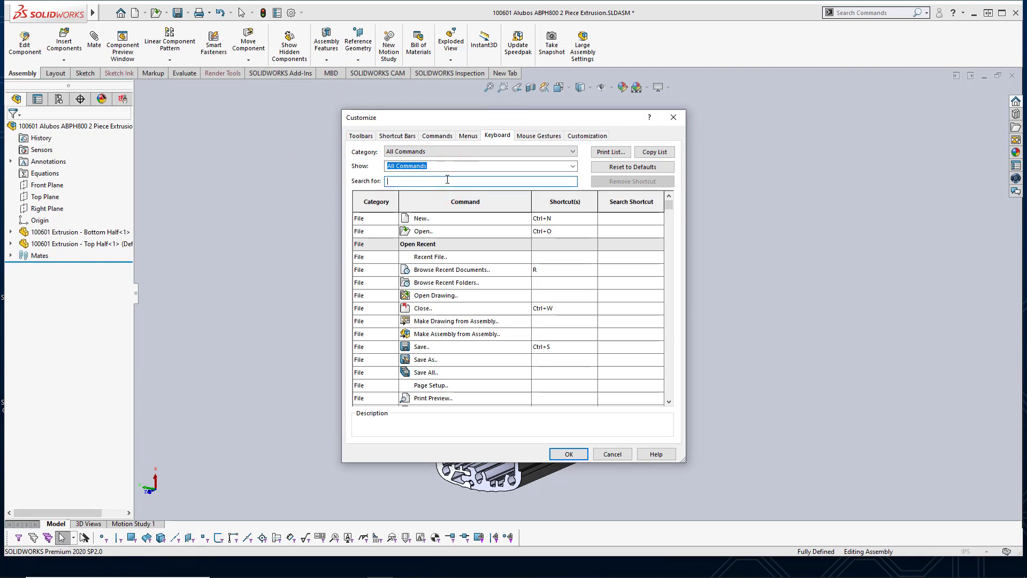
Search 'filter' and delete the X shortcut from Filter Faces and V from Filter Vertices.
text(filter)
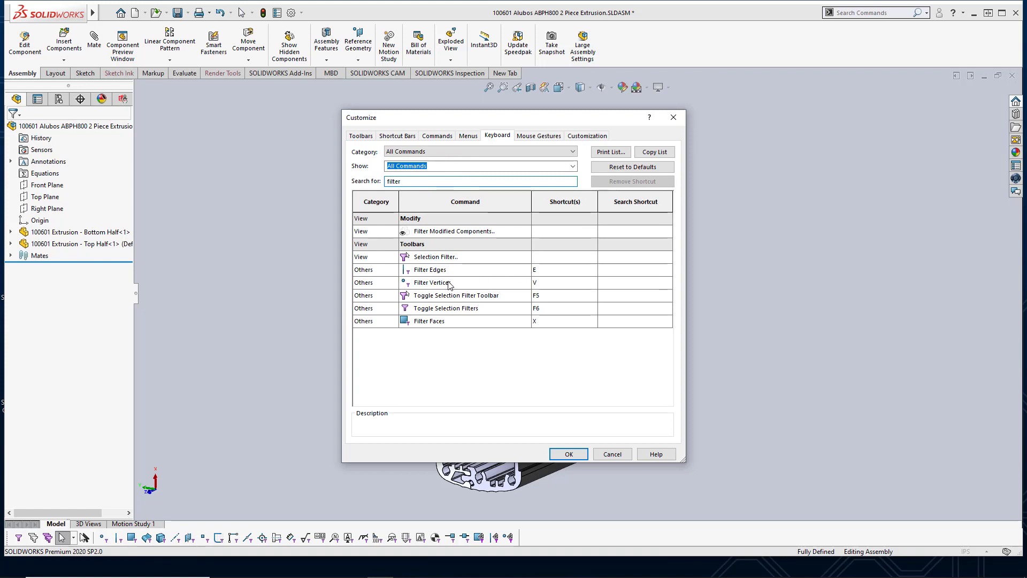
double_click(541, 321)
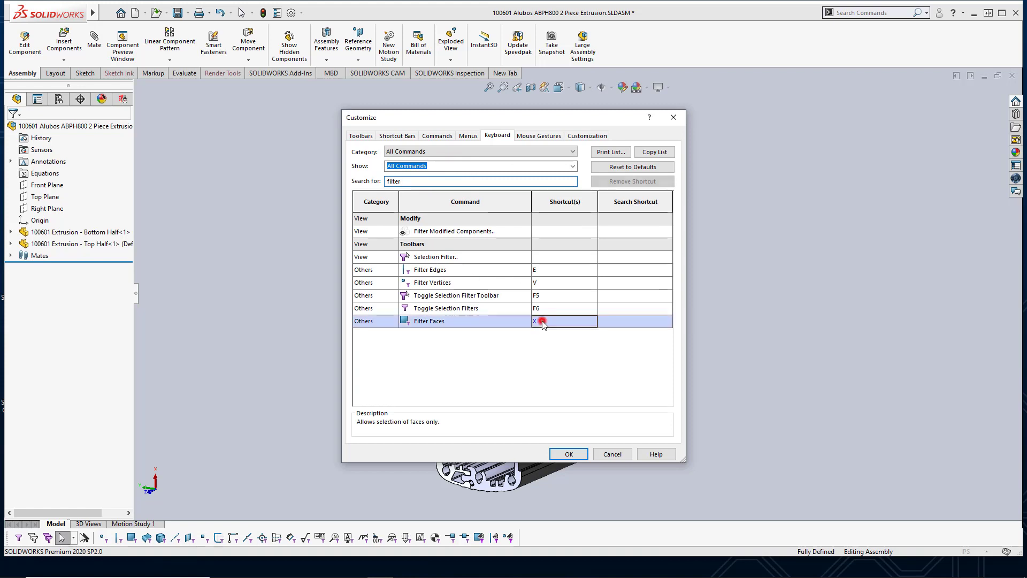
key(BackSpace)
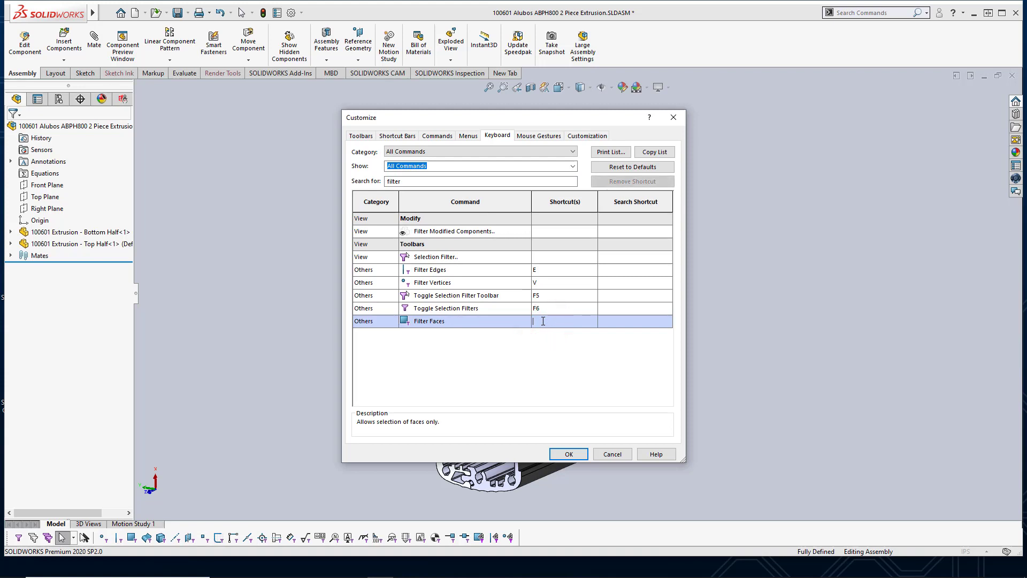
click(548, 274)
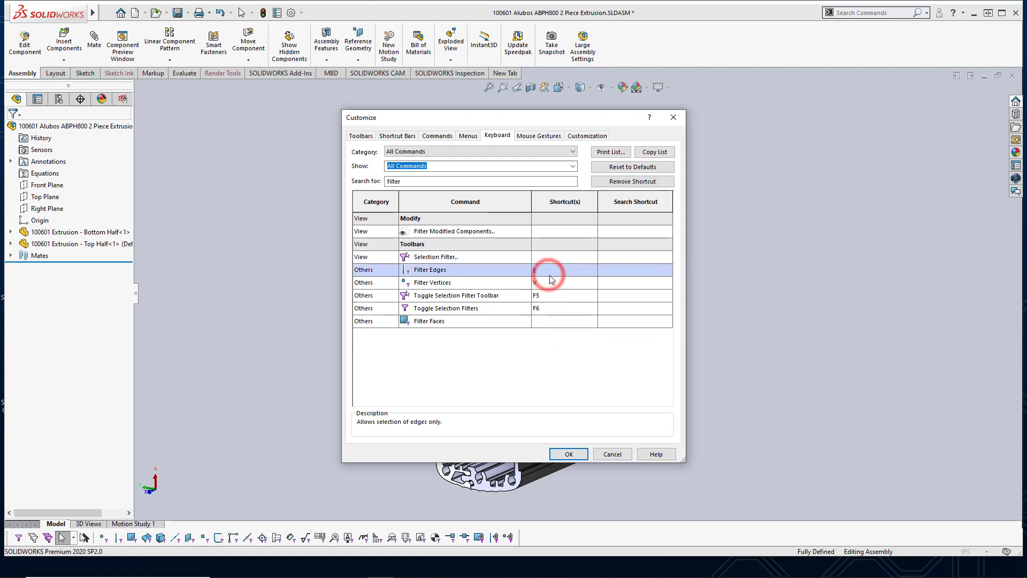
double_click(549, 281)
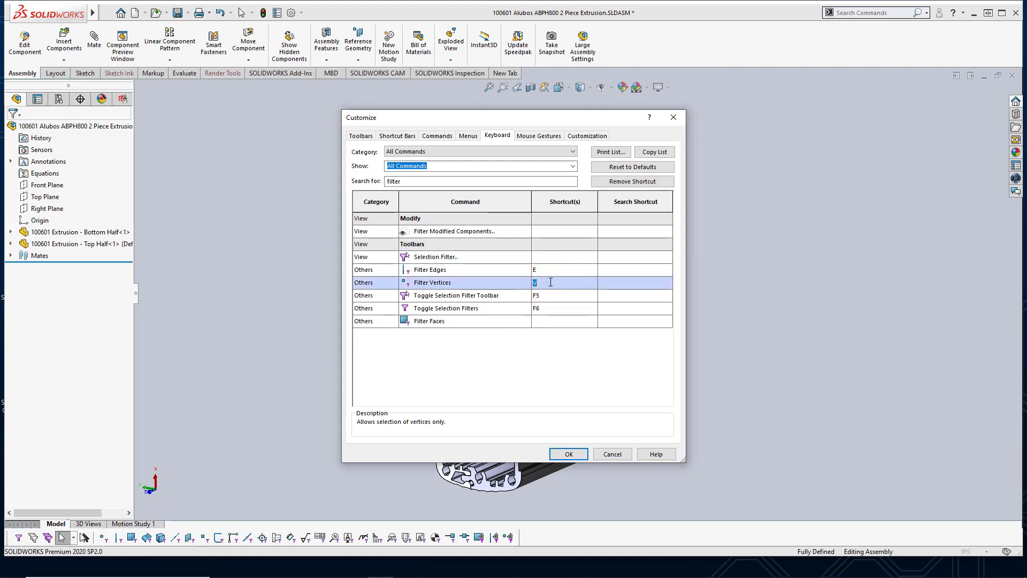
key(BackSpace)
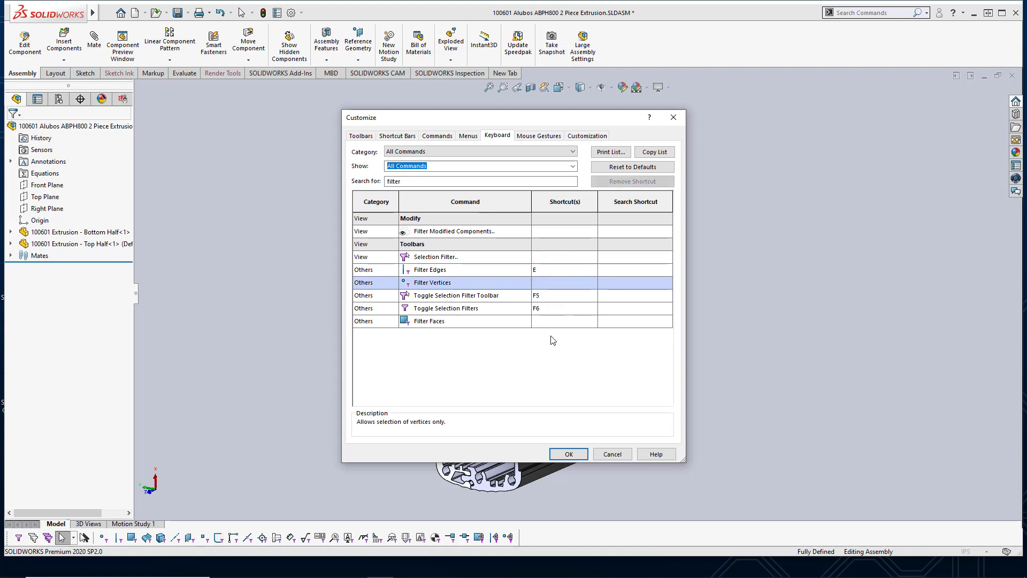
Confirm the Customize dialog with OK to save the shortcut changes.
click(569, 454)
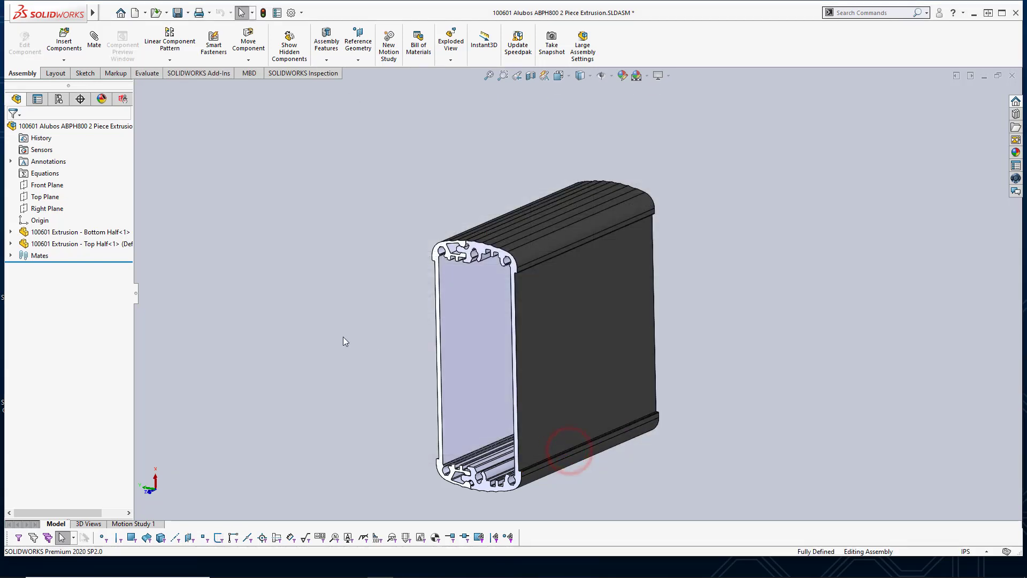